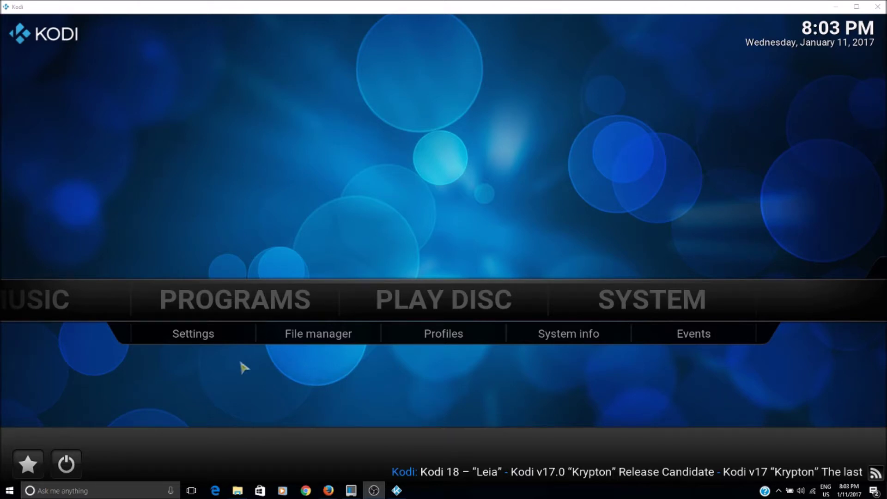
- Open the Programs add-ons list from the Kodi home screen
click(257, 305)
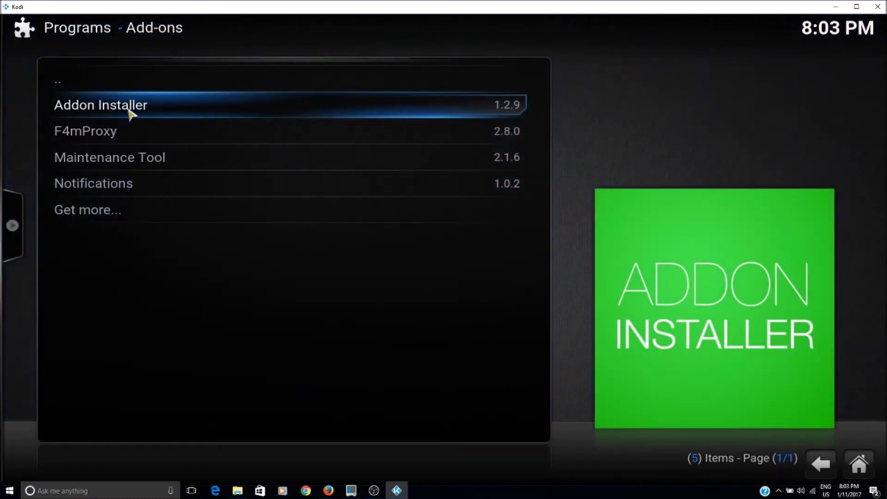
- Search the Addon Installer for 'parental' and open the Universal Parental Control result
click(131, 113)
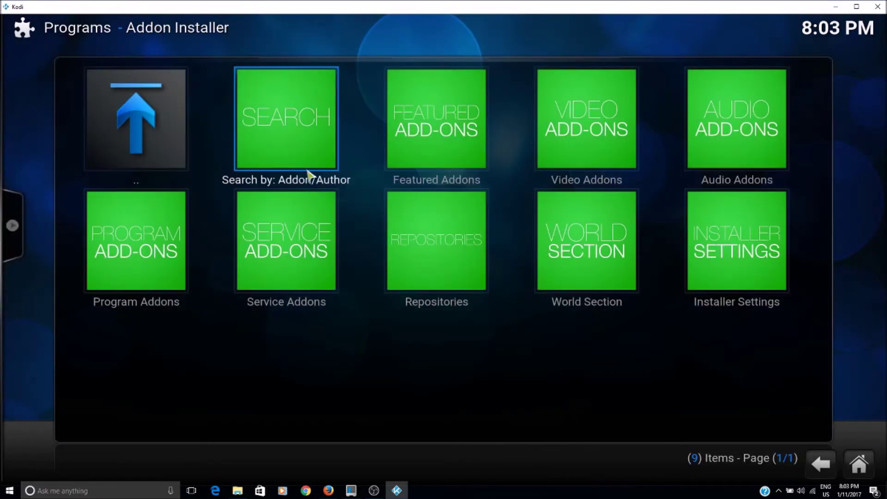
click(303, 138)
text(paren)
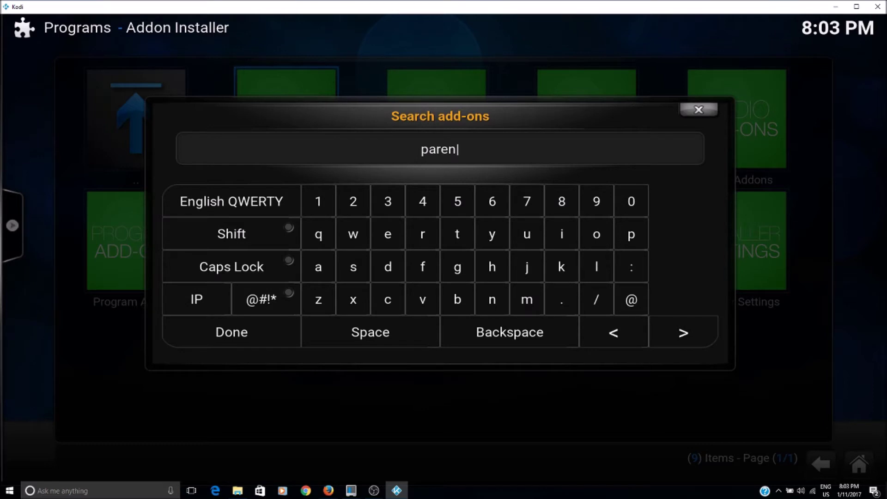
text(tal)
click(272, 343)
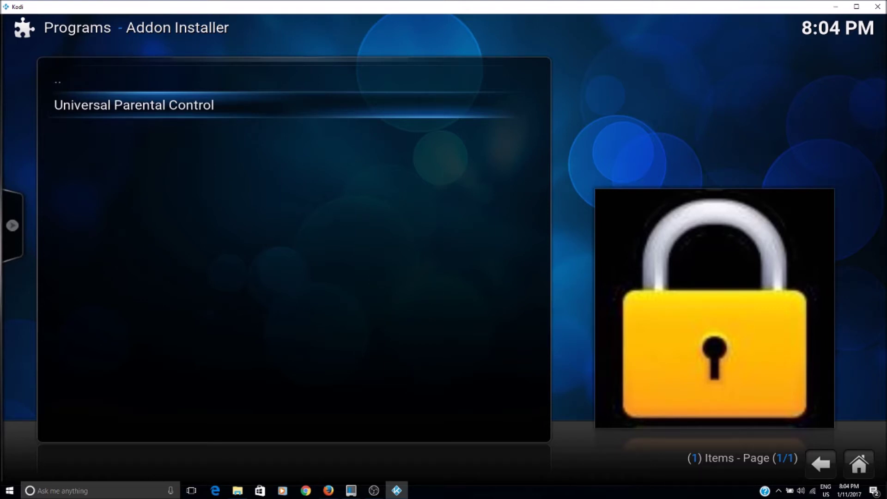
click(187, 108)
- Install Universal Parental Control and dismiss the success message
click(289, 159)
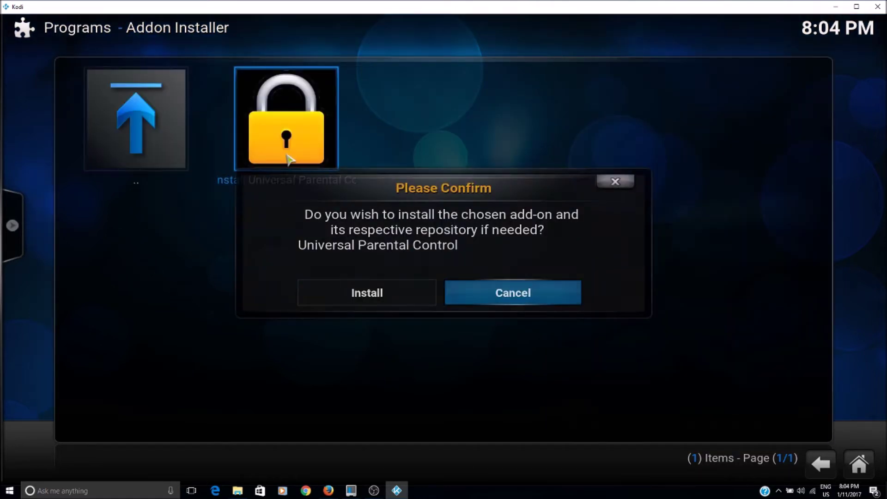
click(357, 294)
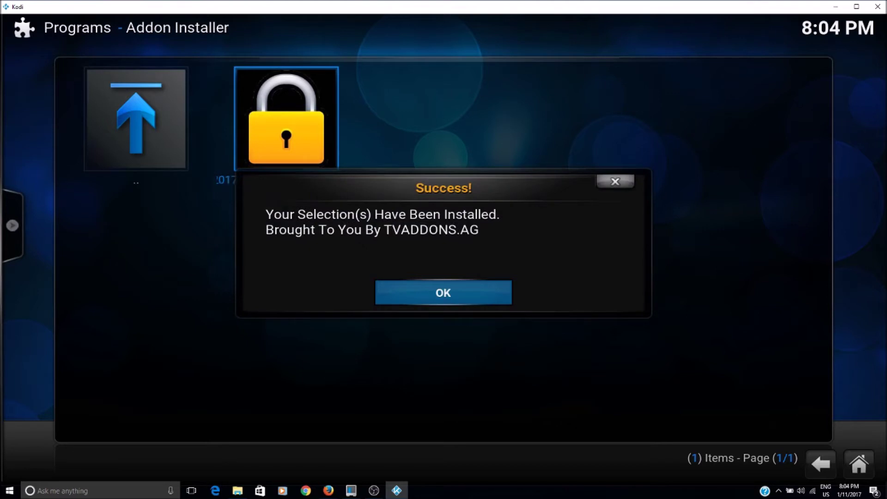
click(472, 297)
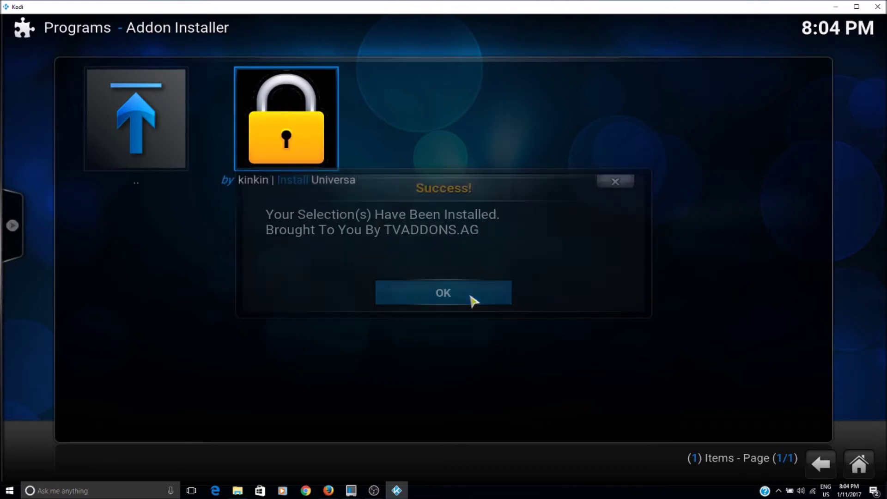
- Navigate back up to the Addon Installer categories grid
click(859, 463)
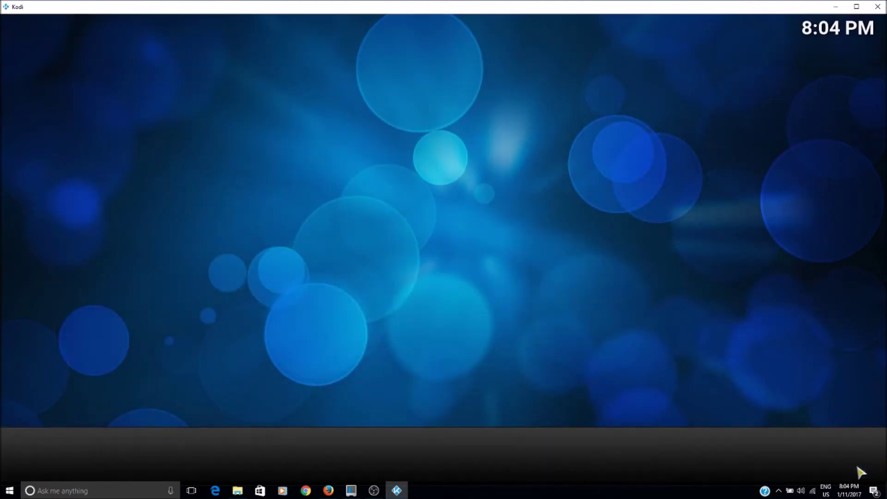
click(468, 301)
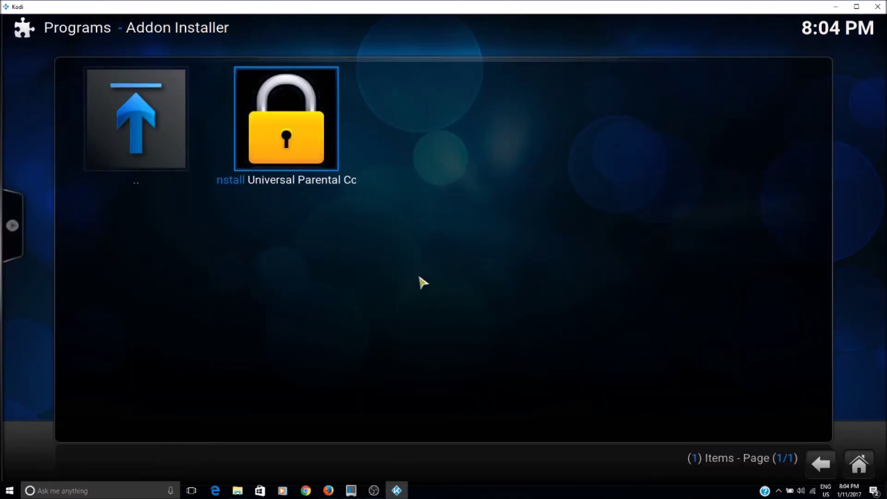
click(119, 128)
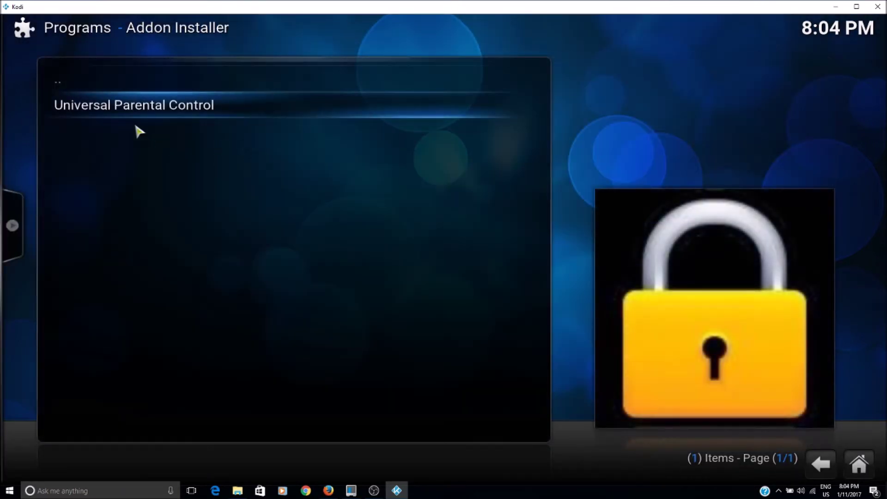
click(820, 466)
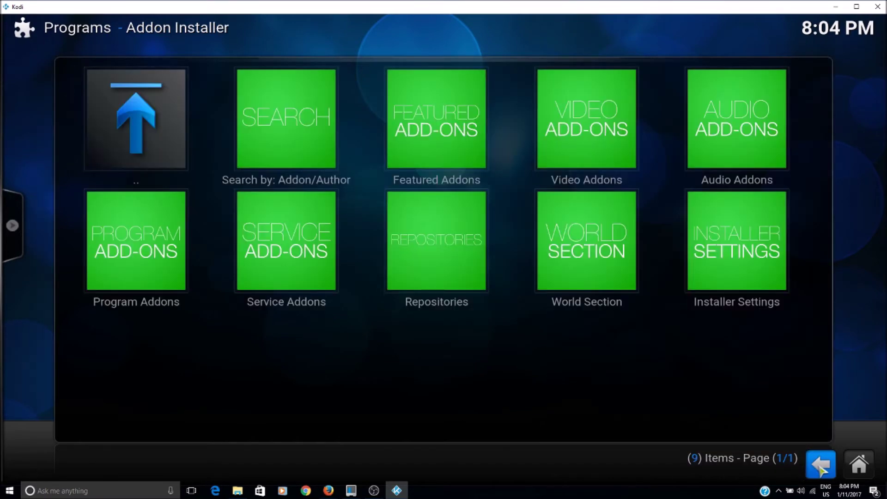
- Open Universal Parental Control from the program add-ons list and bring up its settings
click(820, 466)
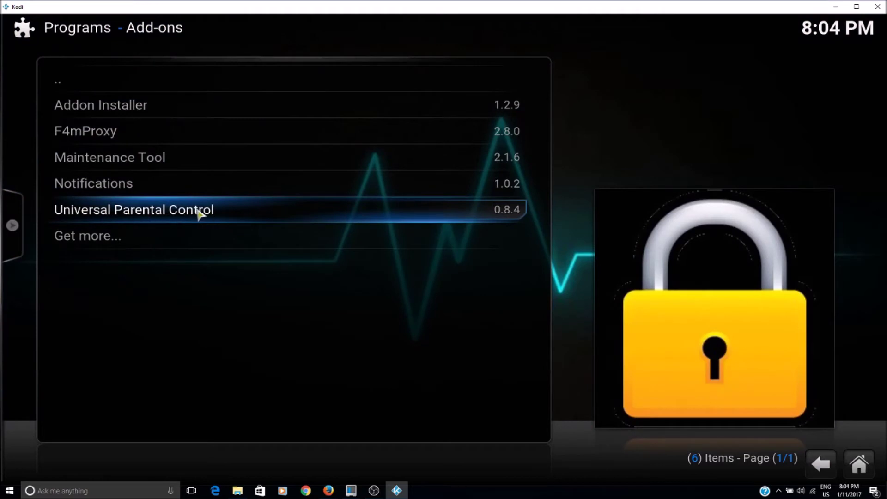
click(237, 217)
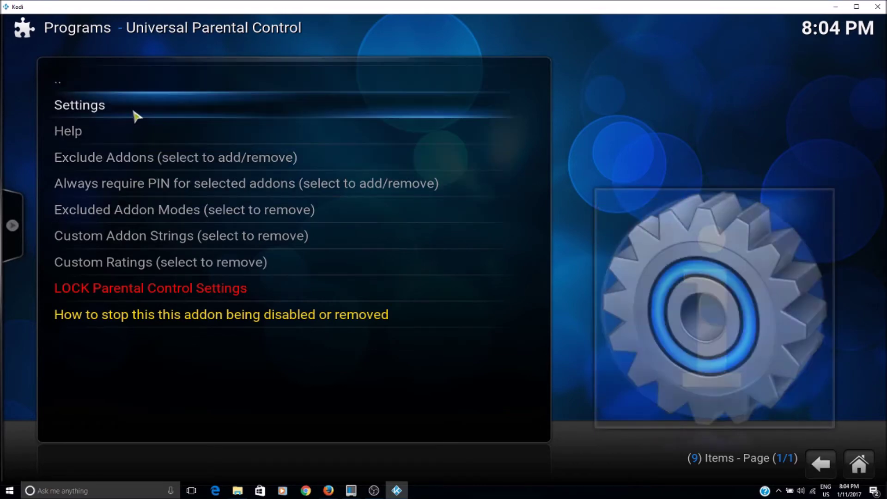
click(135, 111)
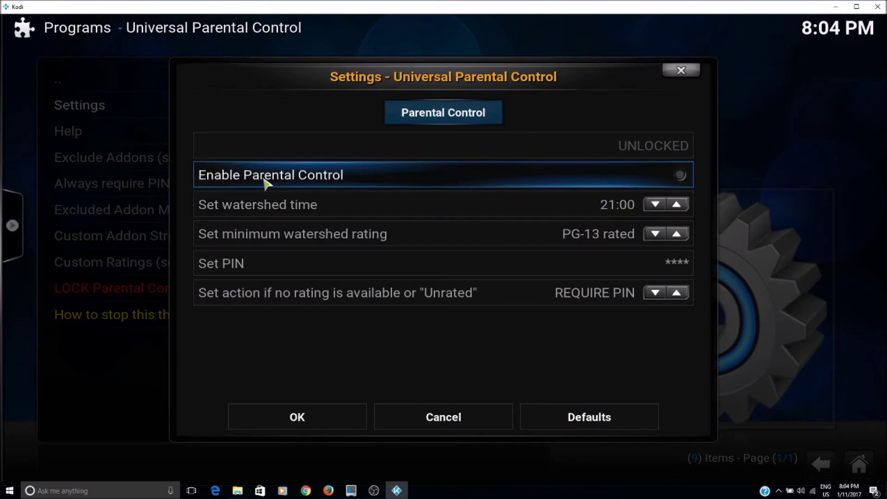
- Enable parental control with 21:00 watershed, PG-13 rating and a new PIN, then save
click(683, 178)
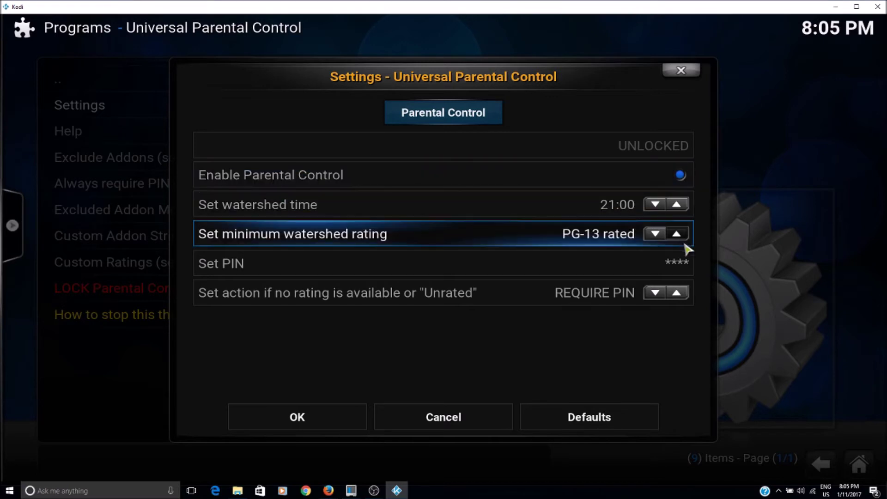
click(691, 266)
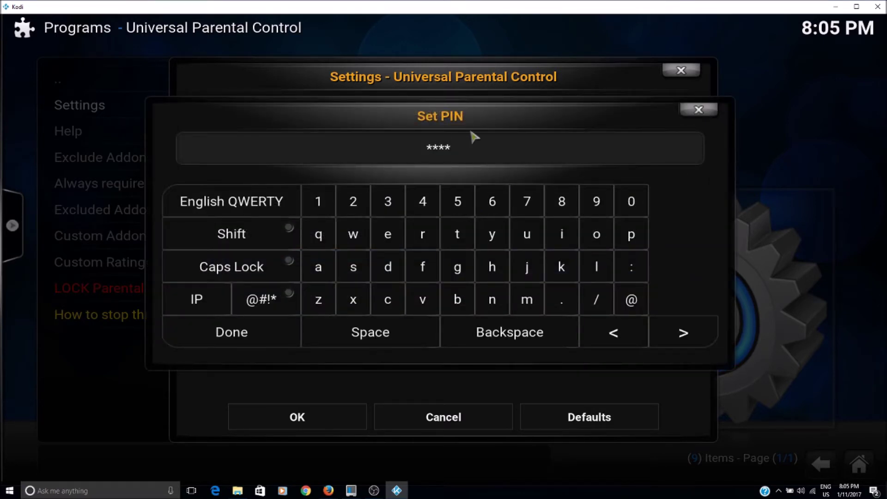
key(BackSpace)
key(BackSpace)
key(BackSpace)
key(BackSpace)
text(1234)
key(BackSpace)
key(BackSpace)
key(BackSpace)
key(BackSpace)
text(1234)
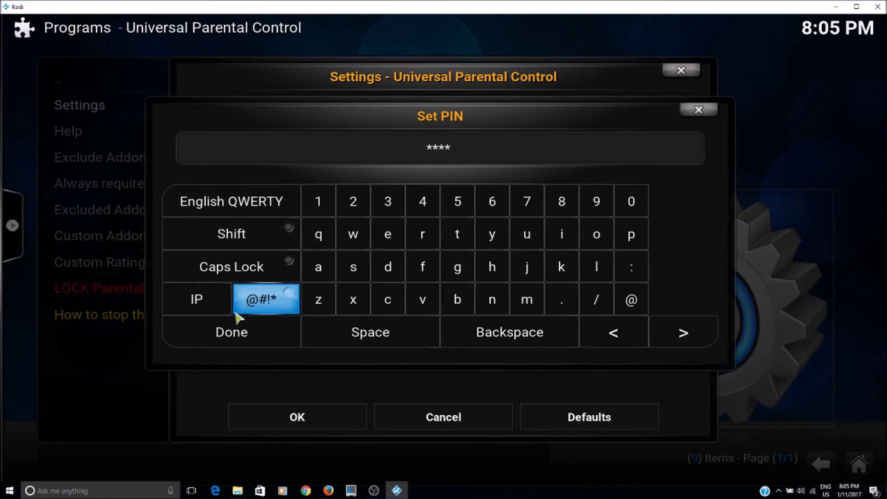
click(232, 332)
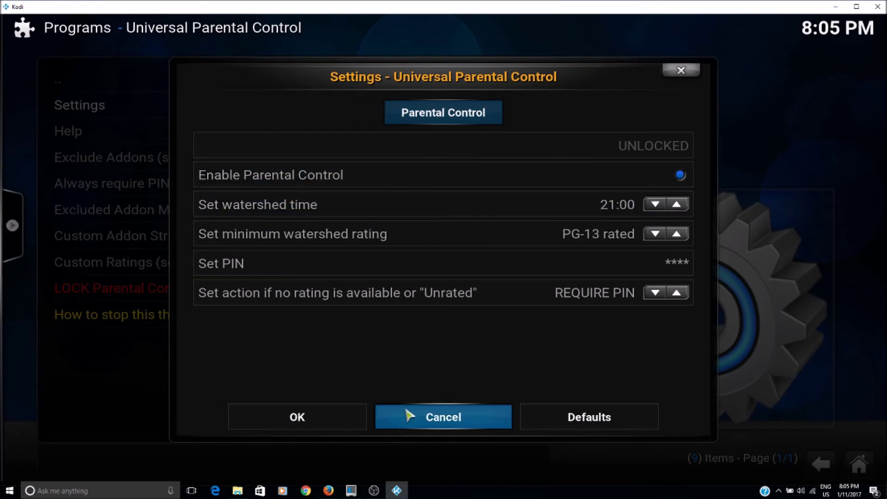
click(334, 418)
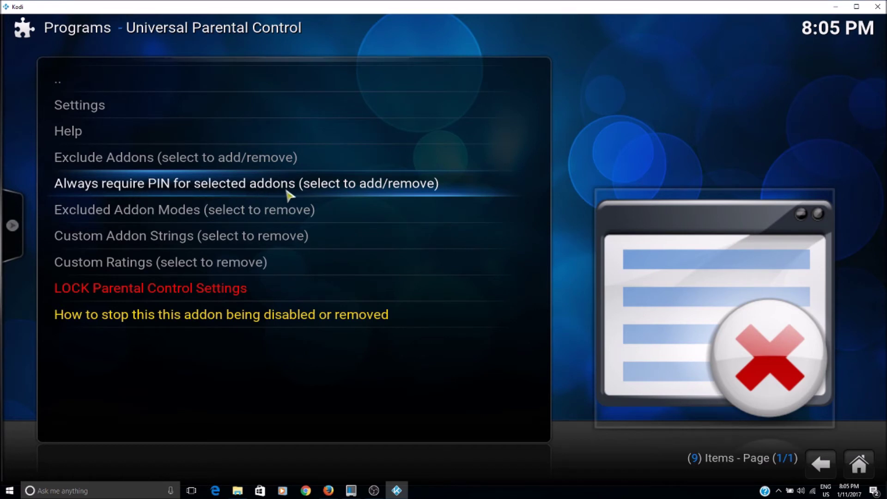
- Make plugin.video.exodus always require the PIN, confirming with the PIN
click(267, 190)
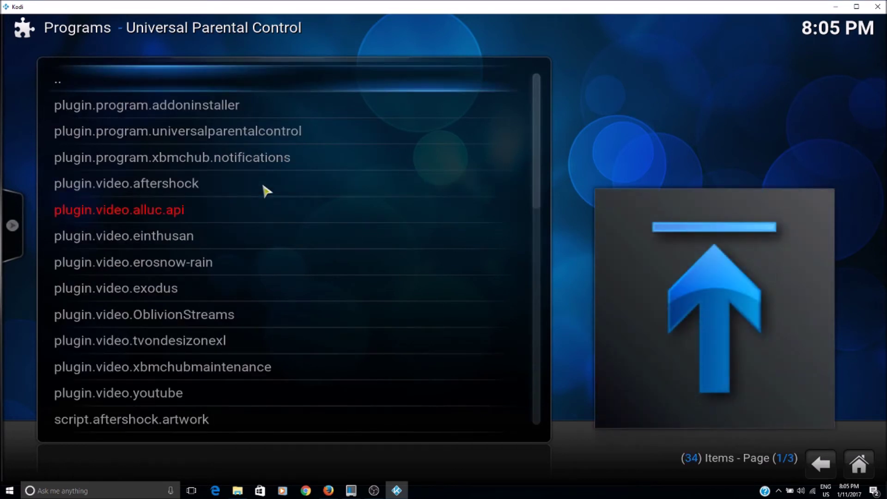
scroll(179, 281, down, 6)
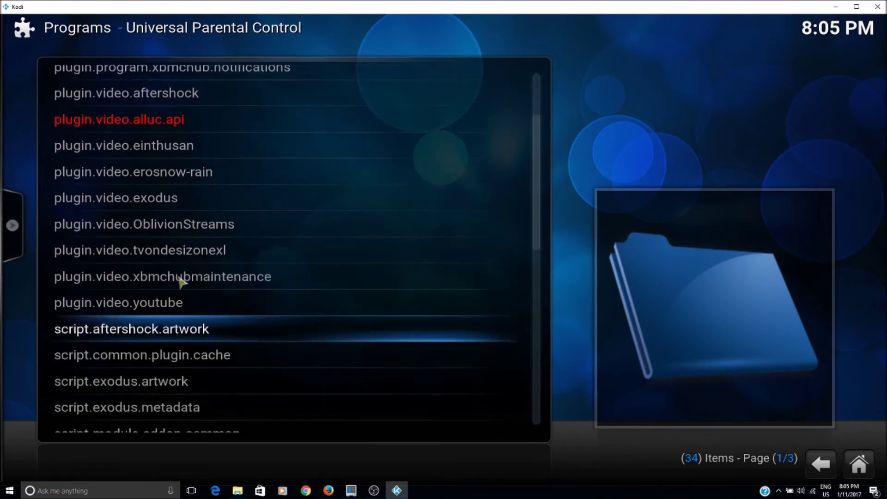
scroll(181, 282, up, 5)
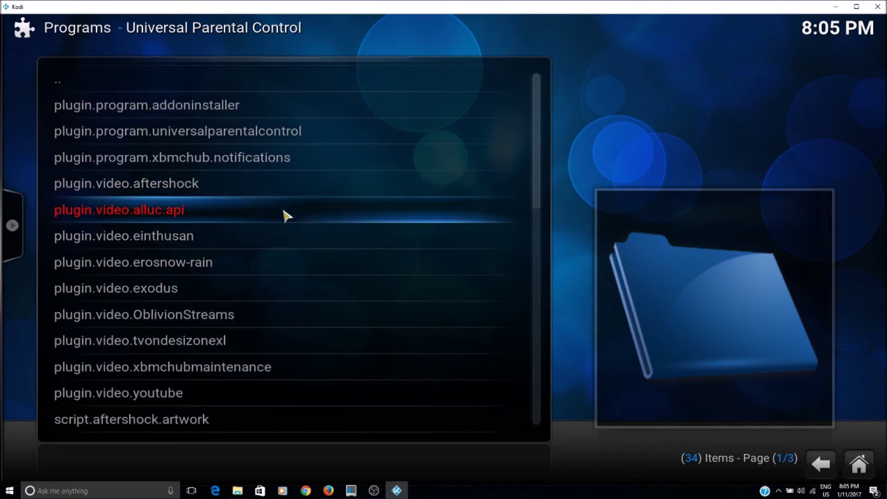
click(158, 290)
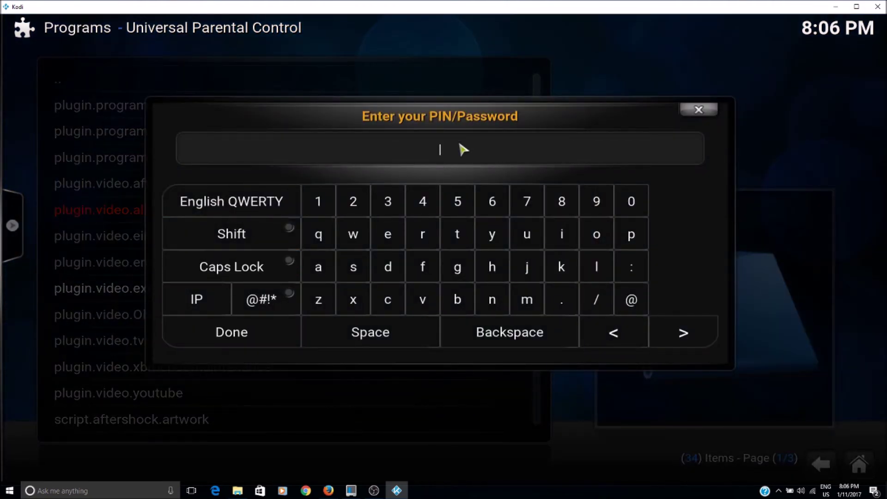
text(1234)
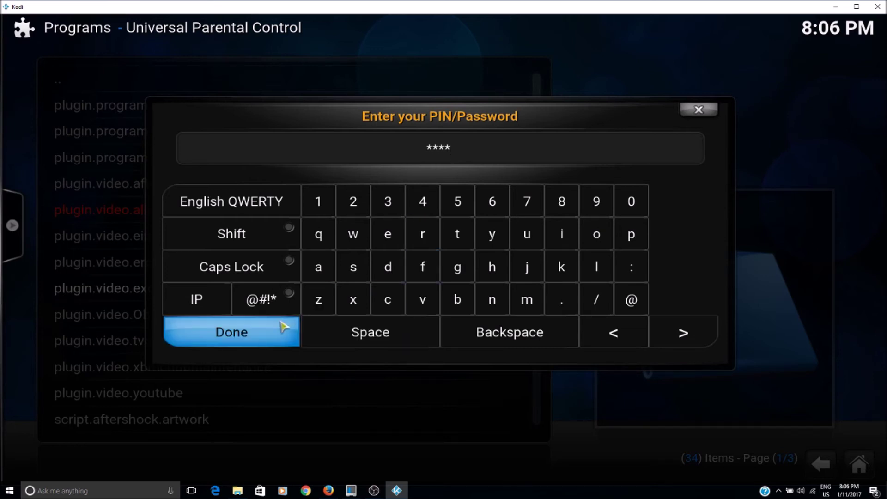
click(254, 334)
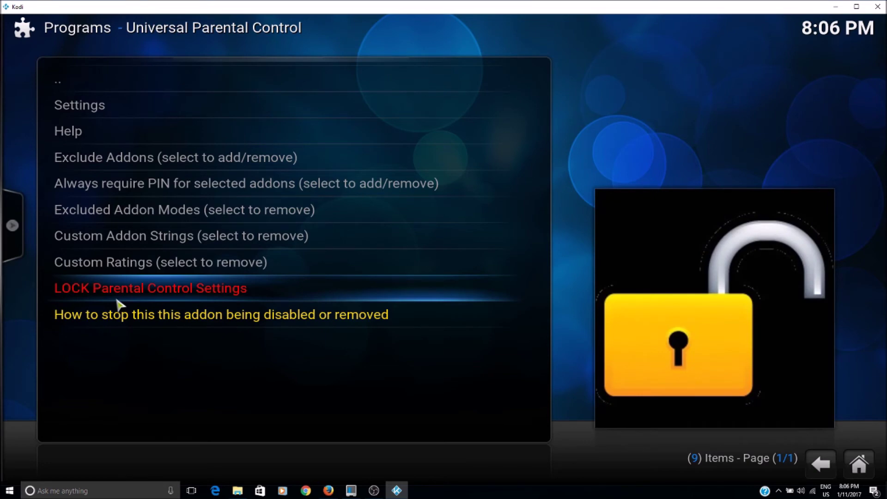
- Lock the parental control settings by entering the PIN
click(203, 291)
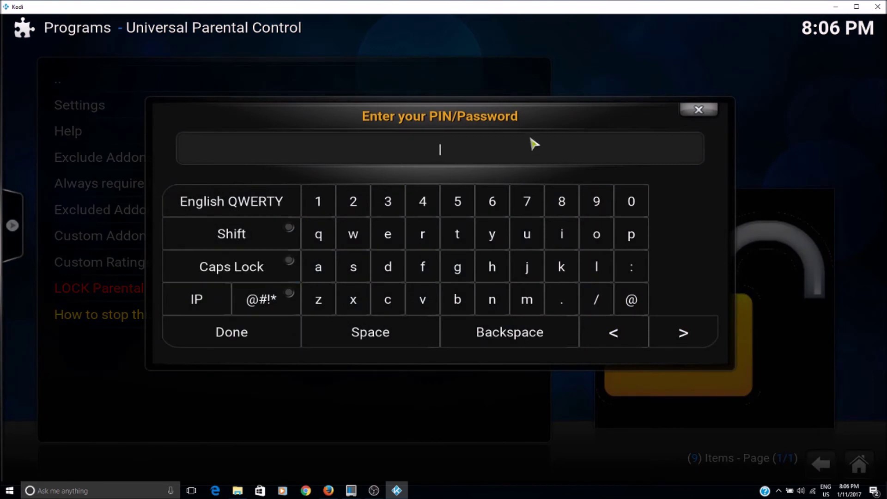
text(1234)
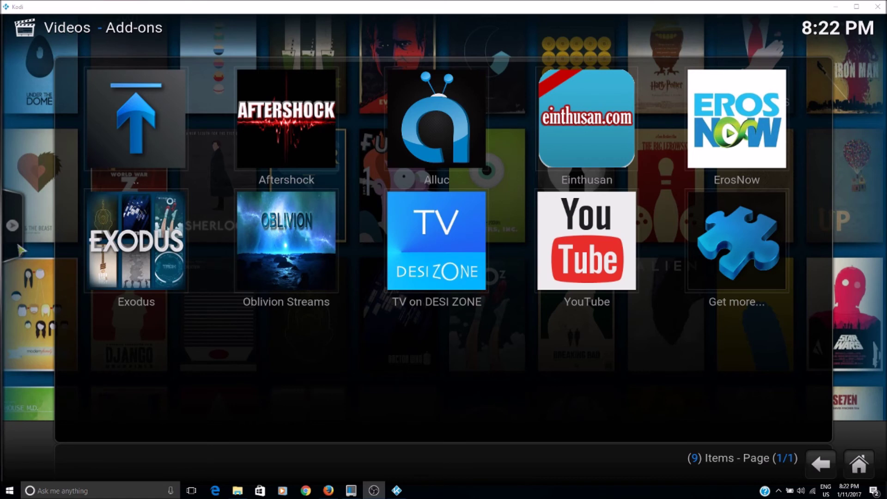
- In Exodus, browse Movies > Most Popular and search sources for The Godfather (1972)
click(149, 253)
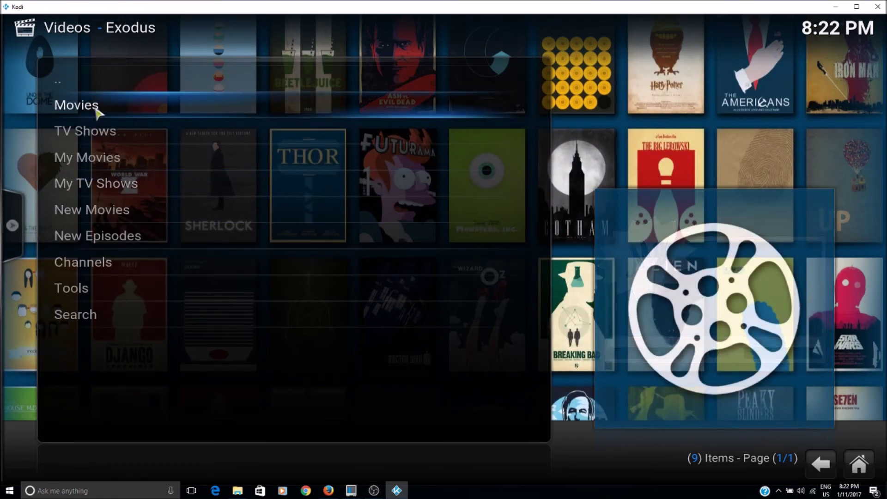
click(121, 111)
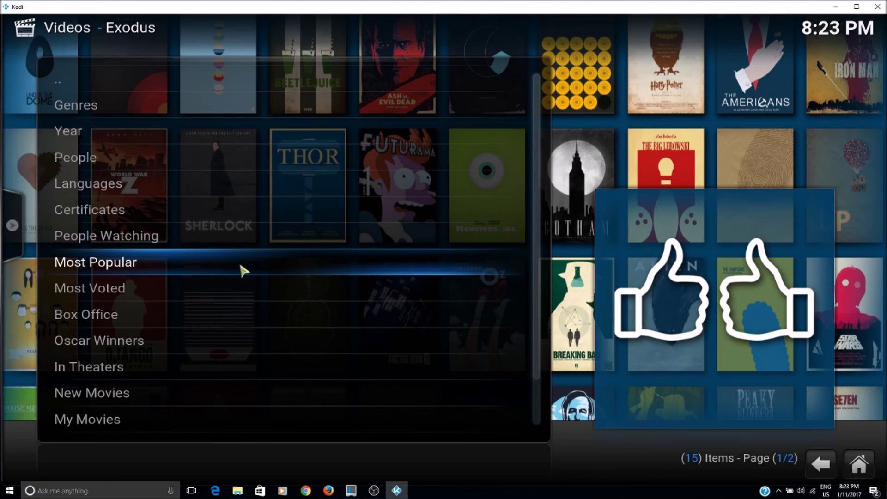
click(242, 268)
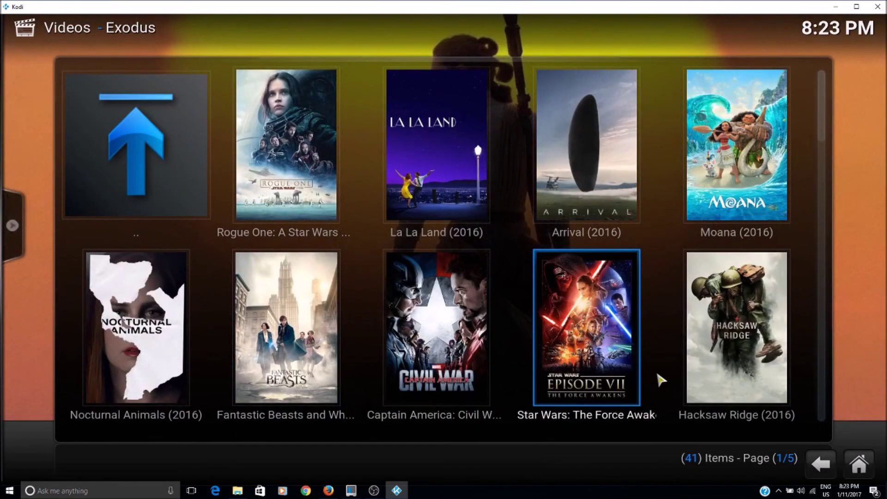
scroll(661, 380, down, 1)
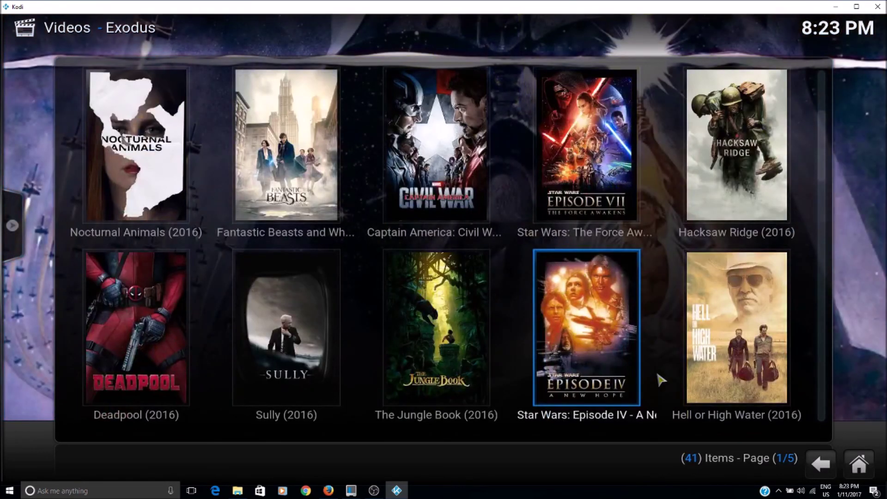
scroll(661, 380, down, 4)
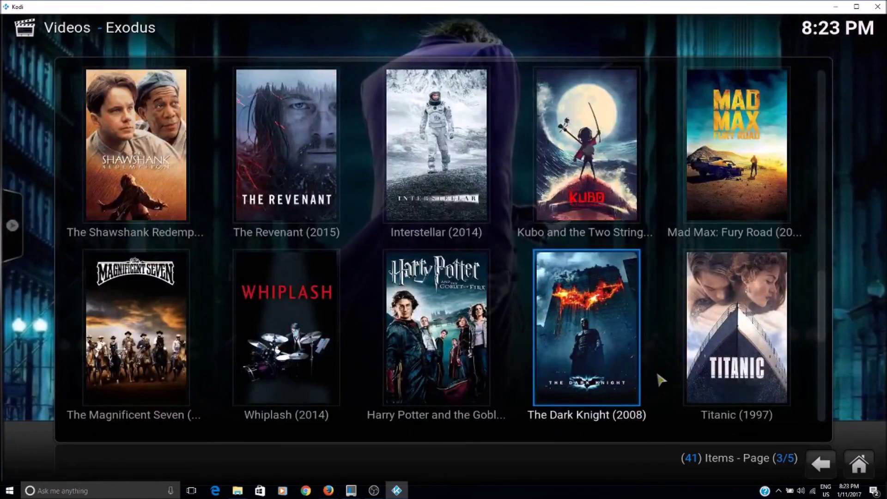
scroll(657, 374, down, 3)
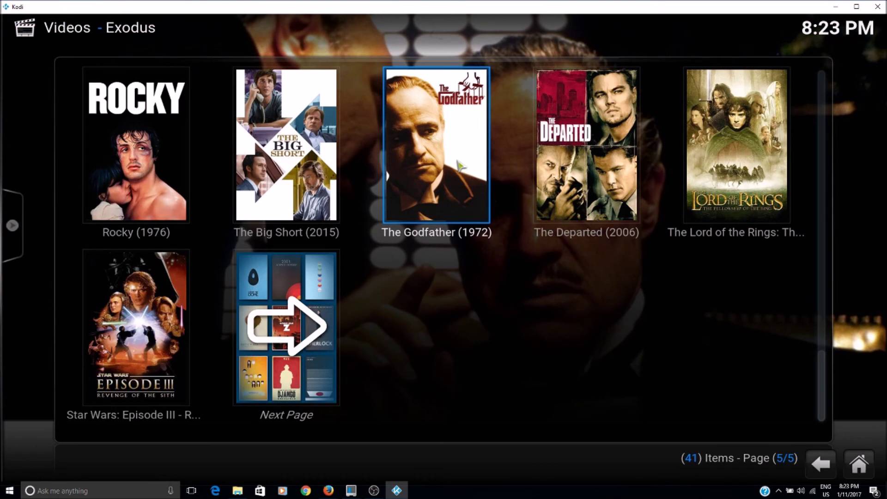
click(459, 165)
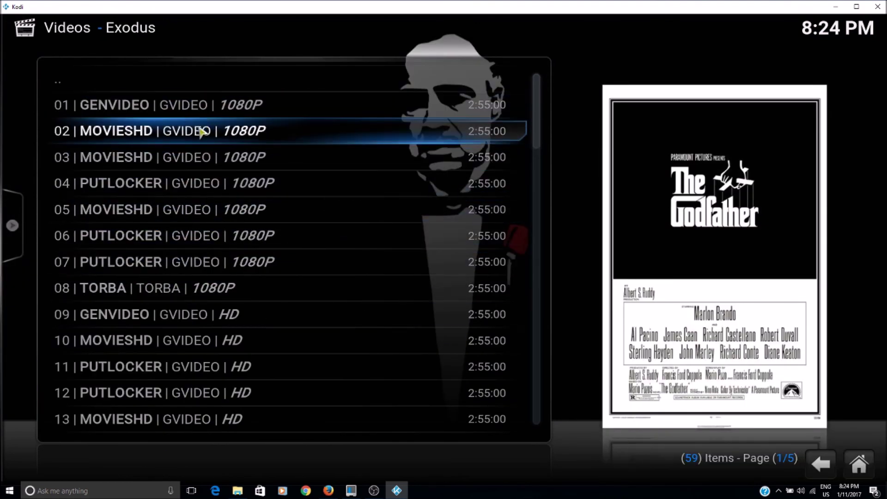
- Play The Godfather from source 02, MOVIESHD | GVIDEO | 1080P
click(170, 133)
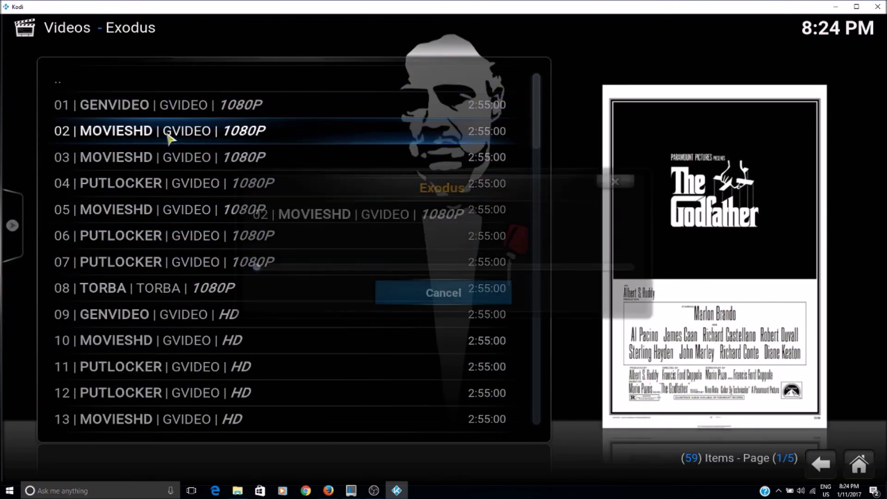